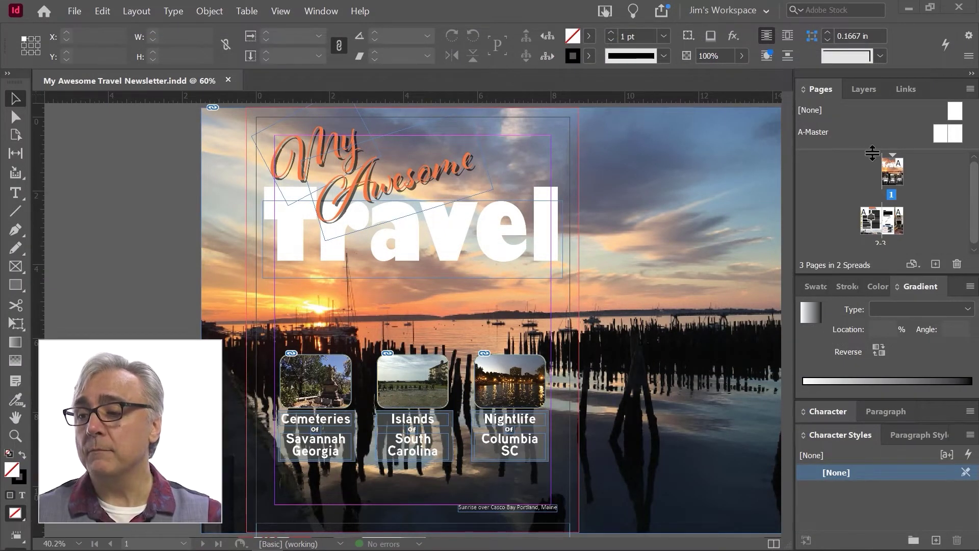
Enlarge the masters section of the Pages panel by dragging its divider down, then open the panel menu.
mouse_move(872, 151)
left_mouse_down()
mouse_move(877, 218)
mouse_move(876, 141)
left_mouse_up()
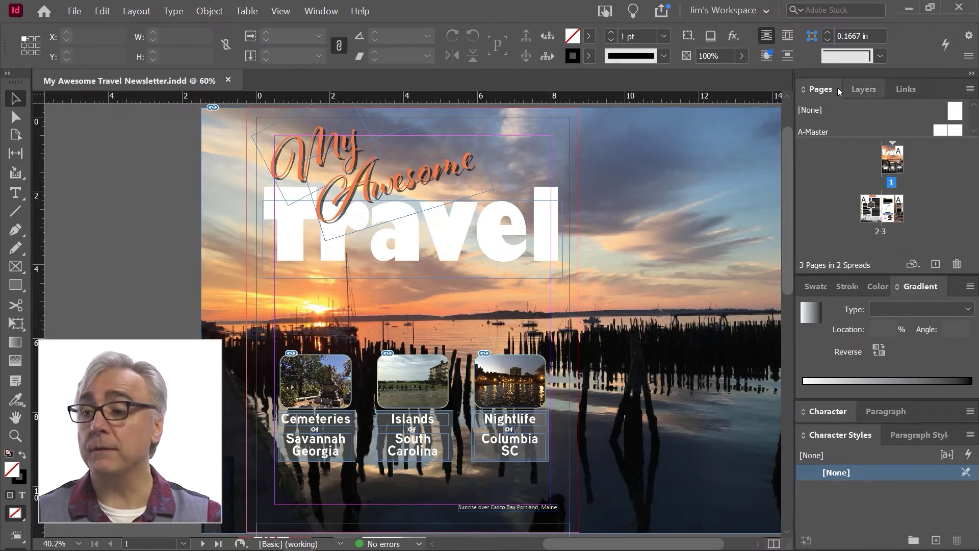
left_click(970, 89)
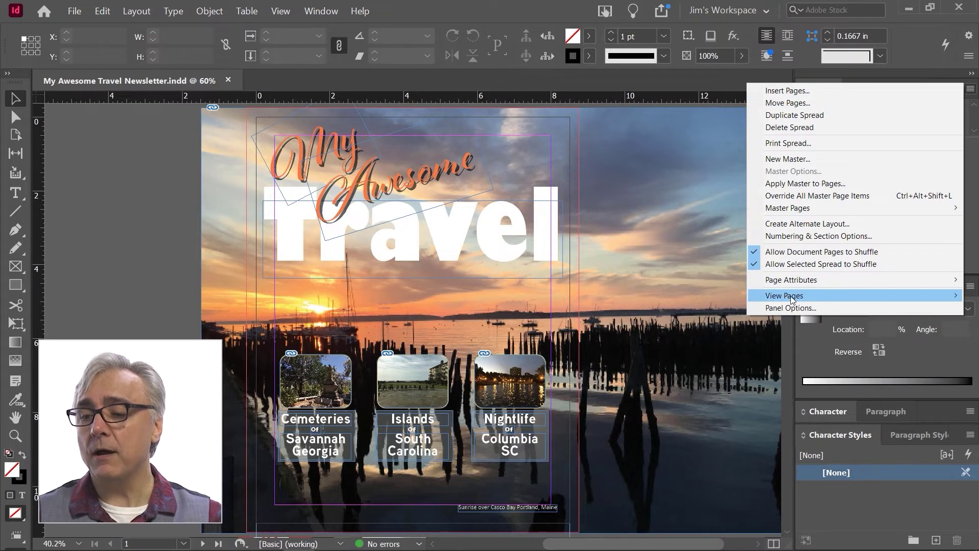
mouse_move(792, 297)
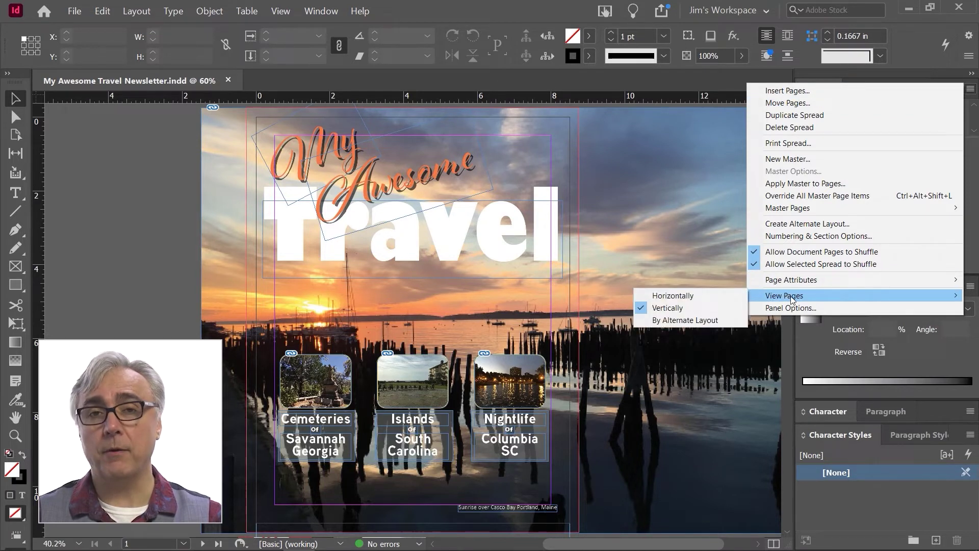
left_click(682, 298)
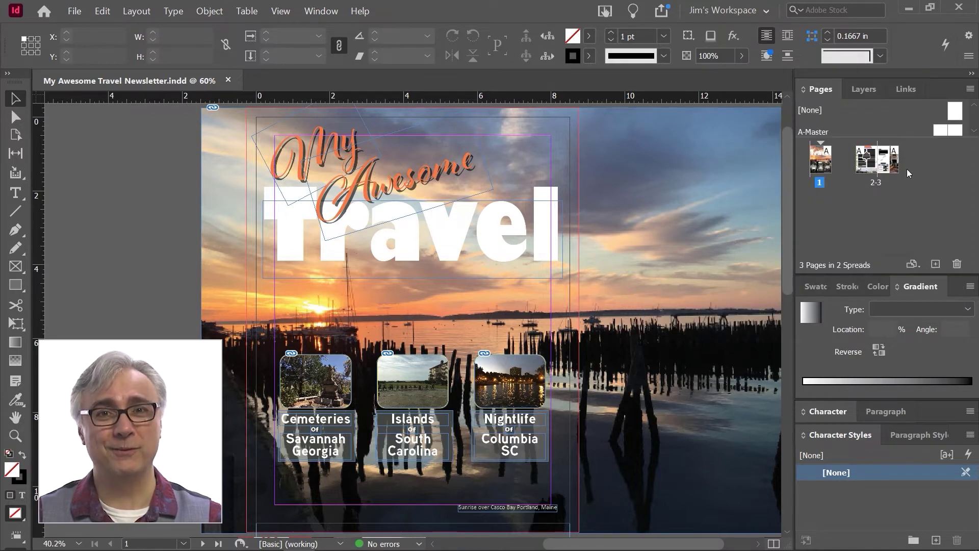
left_click(972, 90)
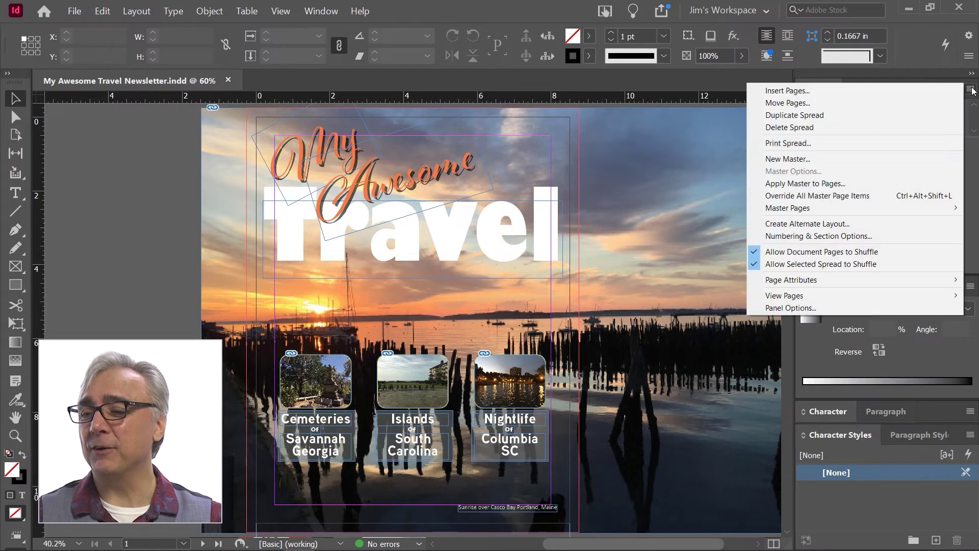
mouse_move(954, 295)
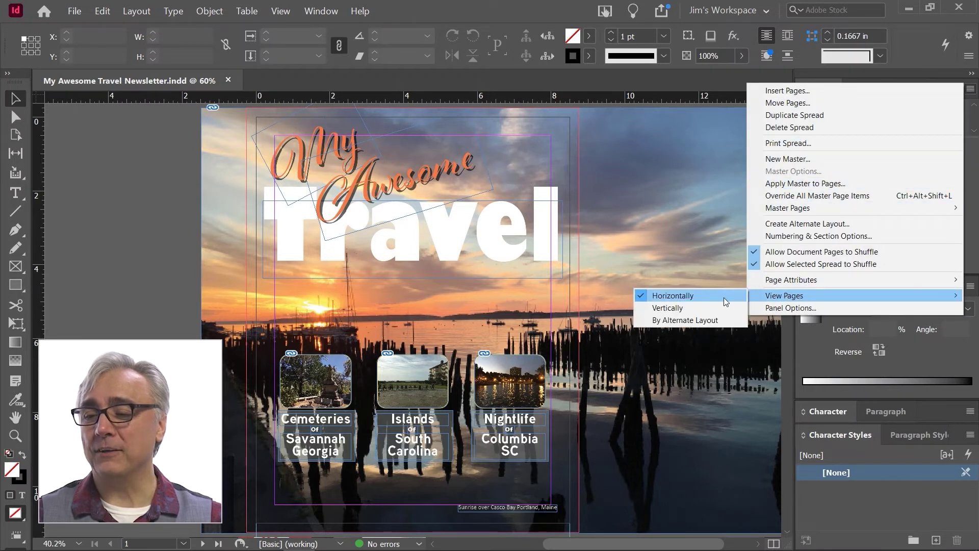
left_click(706, 308)
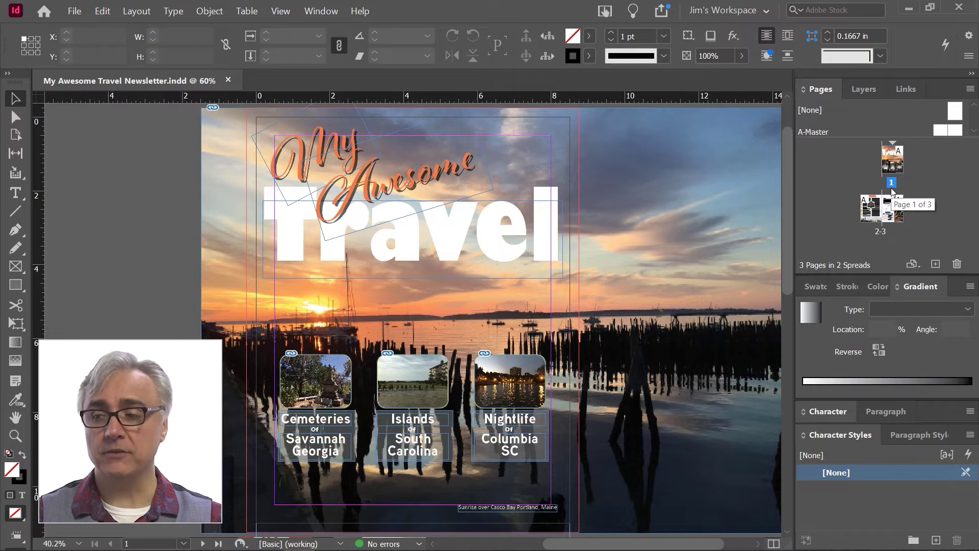
Insert 1 page after page 3 using the A-Master, via Insert Pages.
left_click(970, 90)
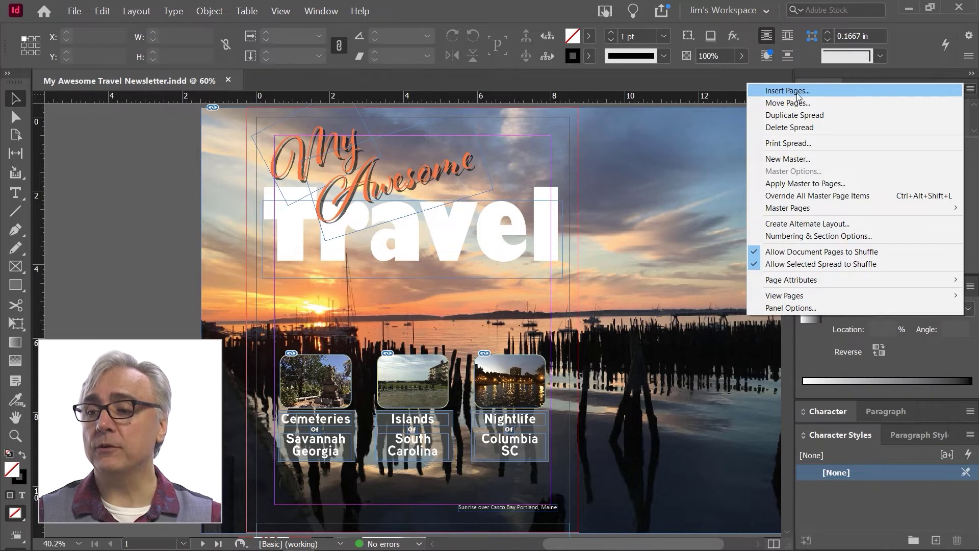
left_click(799, 95)
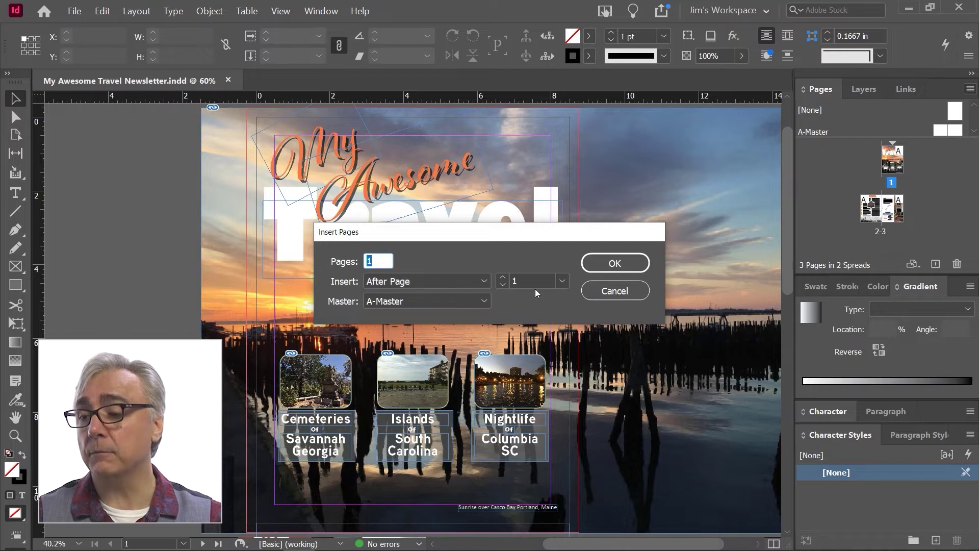
left_click(563, 281)
left_click(550, 332)
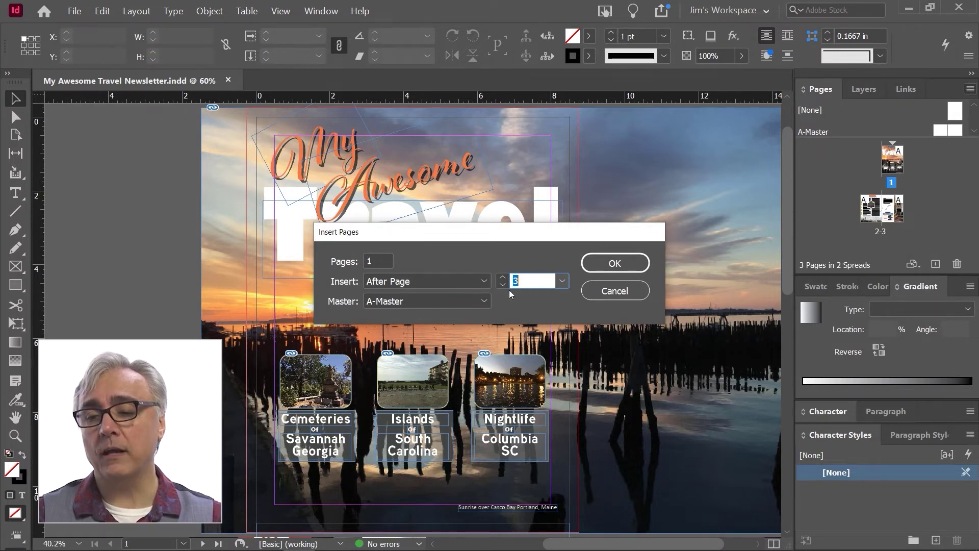
left_click(489, 284)
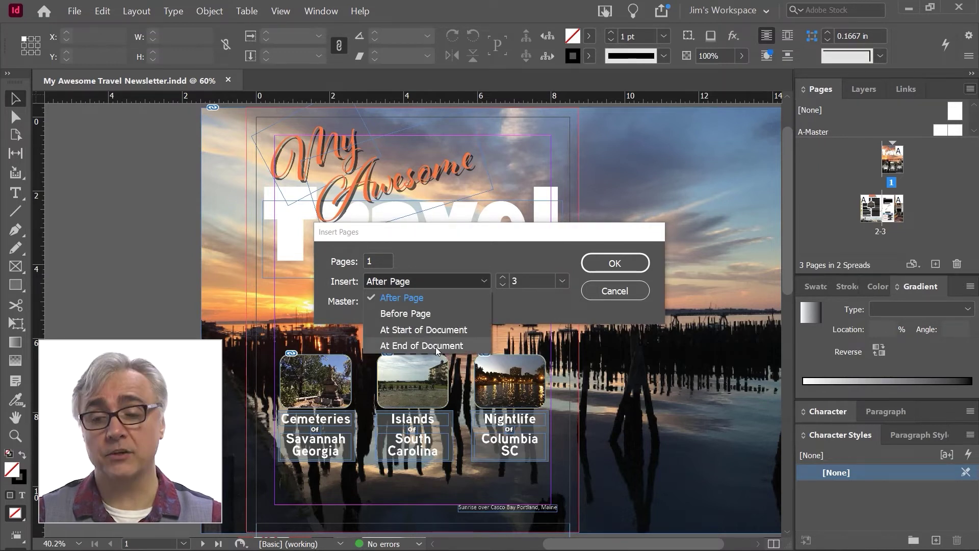
left_click(573, 258)
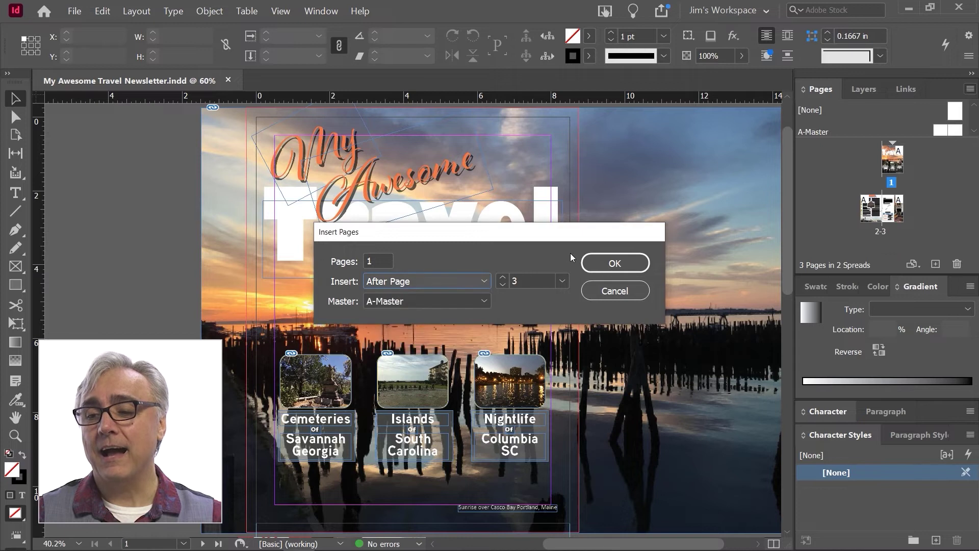
left_click(632, 265)
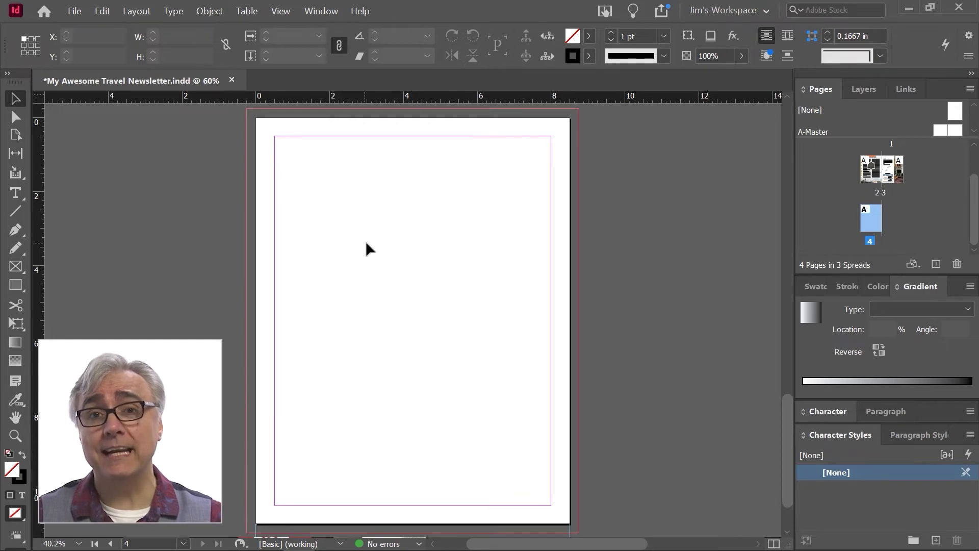
Zoom out to all spreads, return to 100%, and drag page 4 onto the 2–3 spread.
key("ctrl+alt+shift+0")
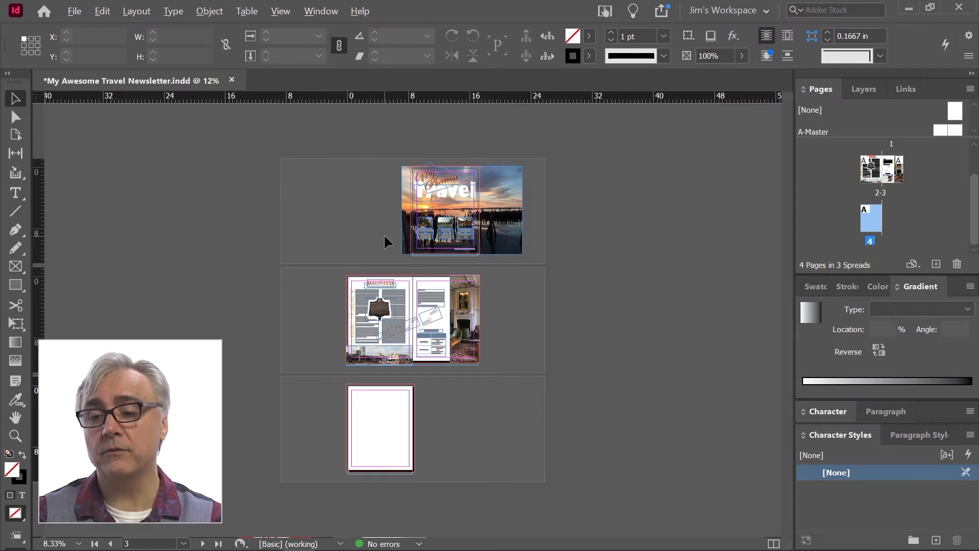
key("ctrl+1")
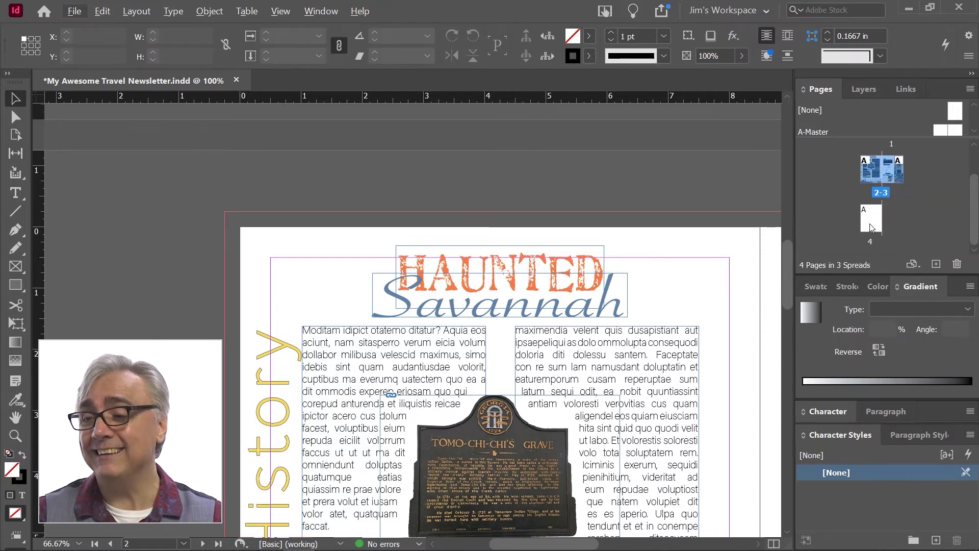
key("alt")
left_click_drag(872, 223, 872, 176)
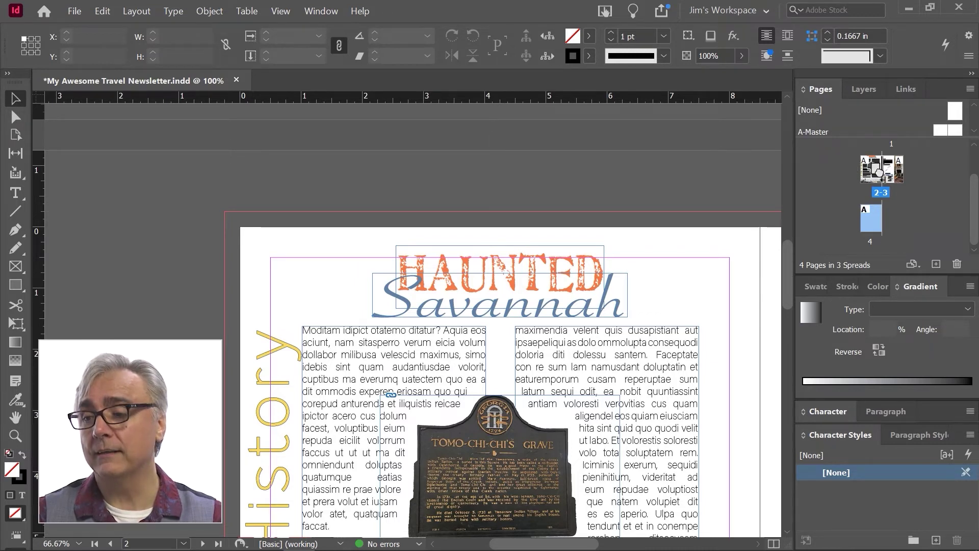
mouse_move(879, 172)
left_mouse_down()
mouse_move(844, 169)
mouse_move(860, 170)
left_mouse_up()
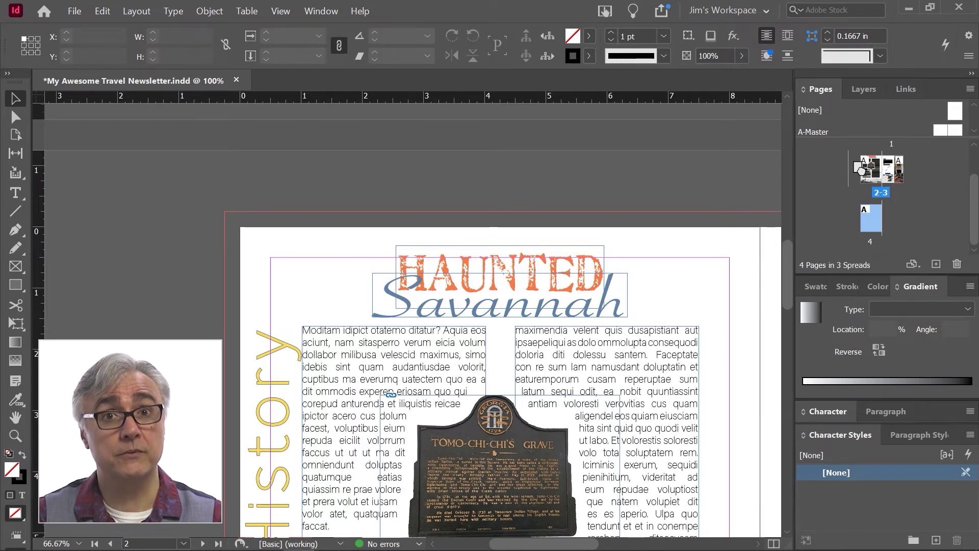
left_click_drag(861, 170, 880, 171)
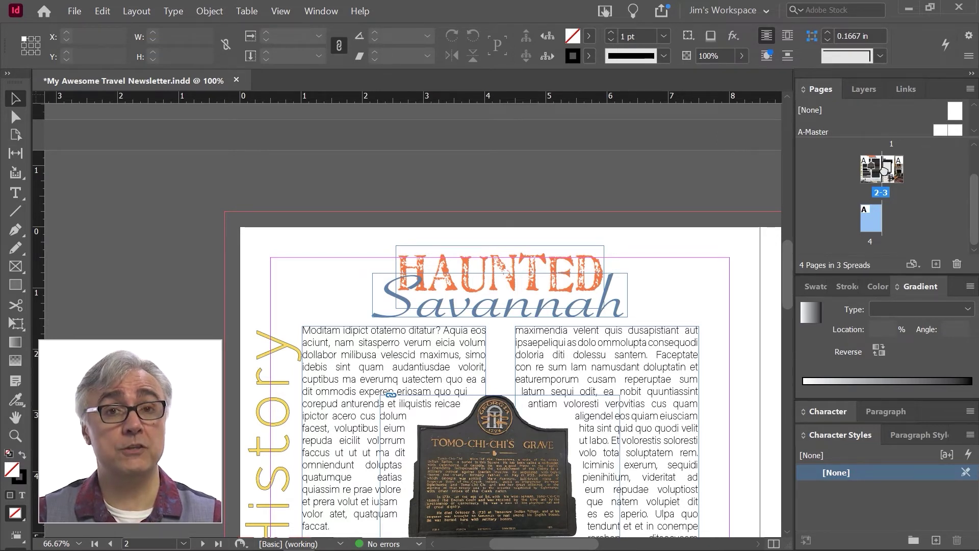
Move page 4 into the page 3 slot, back to the end, then add a fifth page.
left_click_drag(884, 170, 873, 225)
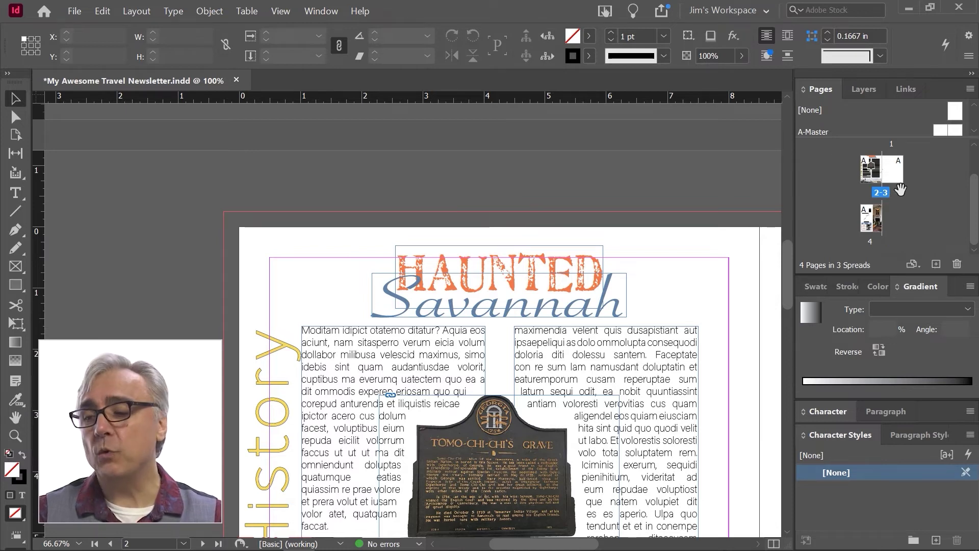
left_click_drag(896, 171, 895, 226)
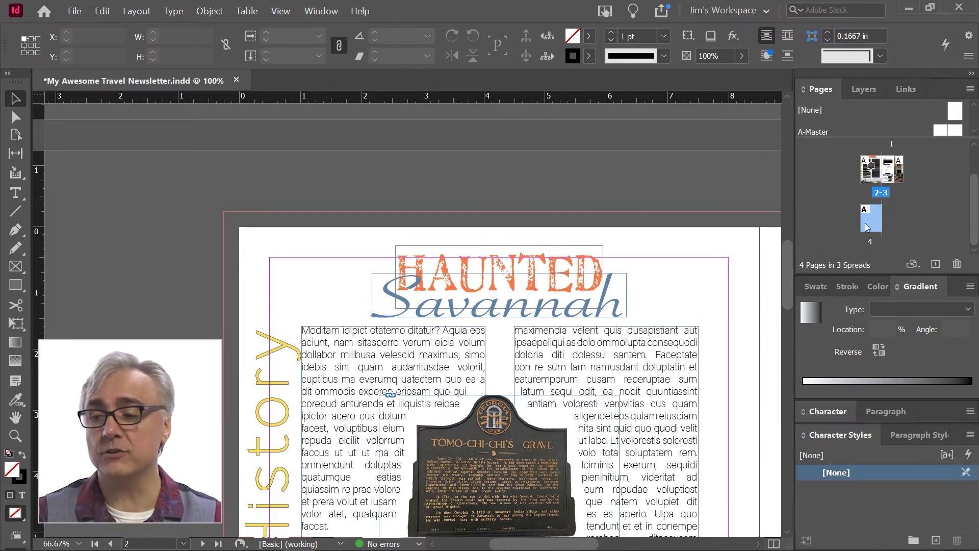
left_click(937, 265)
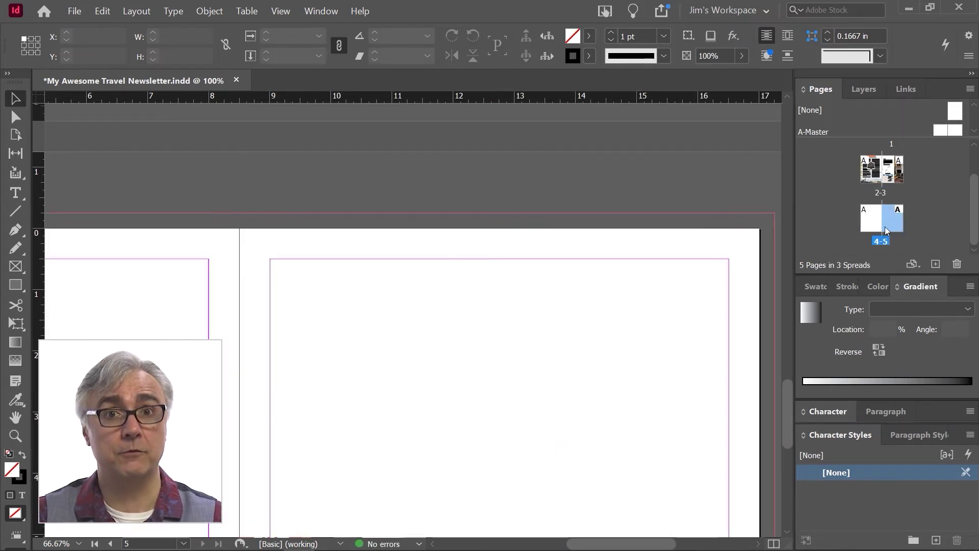
Add a new blank page after page 2.
scroll(884, 237, "up", 2)
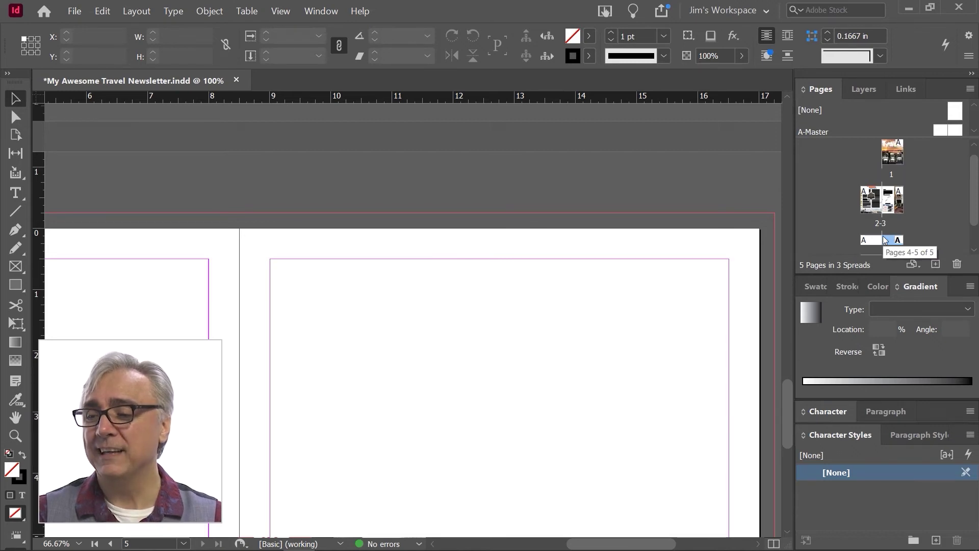
left_click(871, 204)
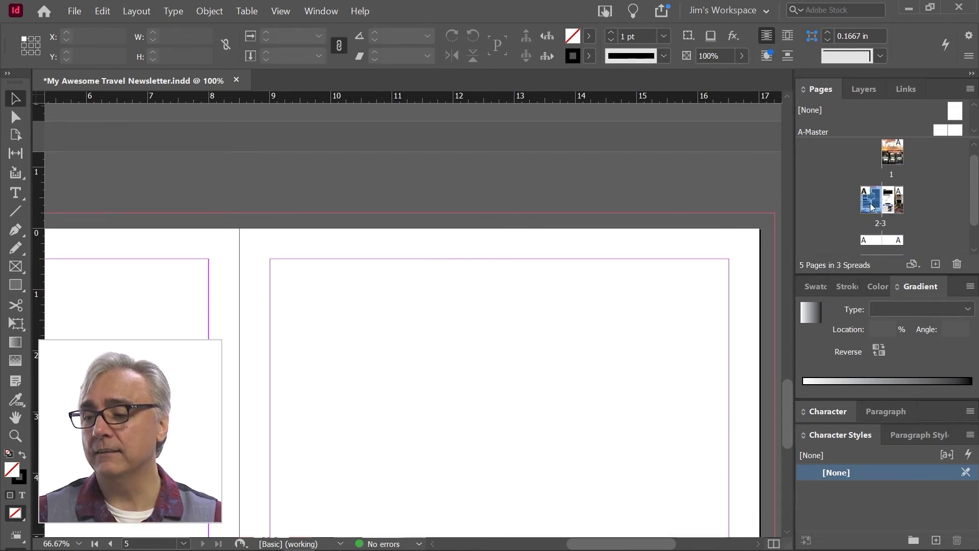
left_click(935, 265)
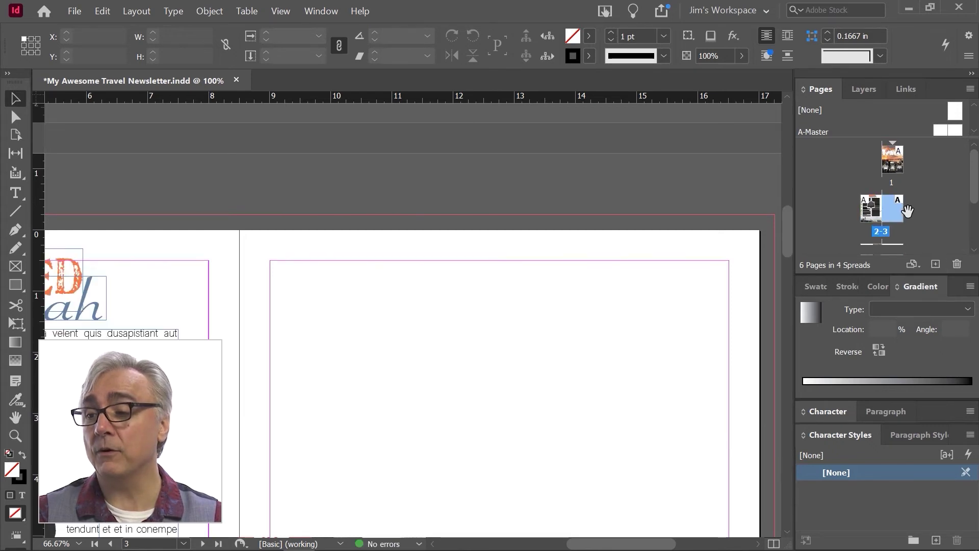
View the Travel cover on page 1, then pages 2, 3 and 4 of the newsletter.
left_click(895, 161)
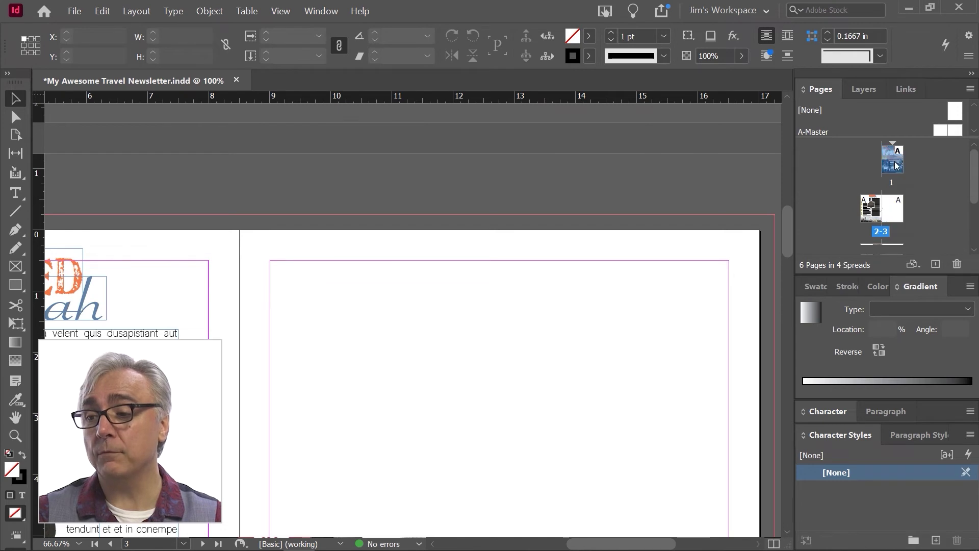
double_click(895, 162)
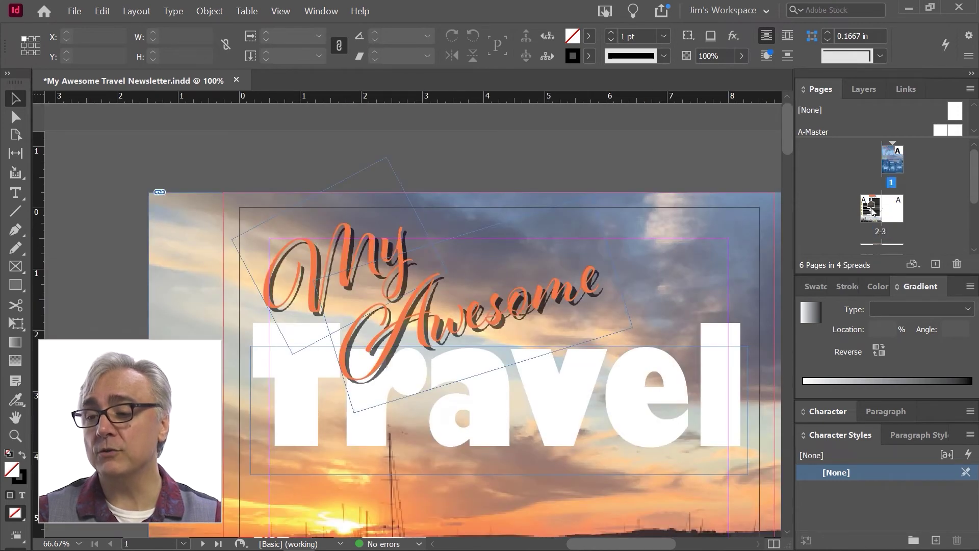
double_click(873, 212)
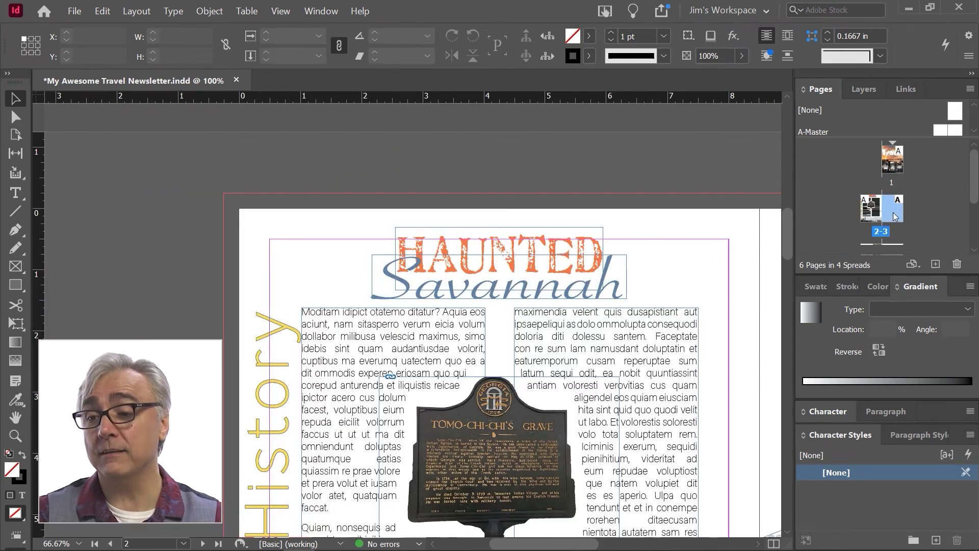
double_click(896, 214)
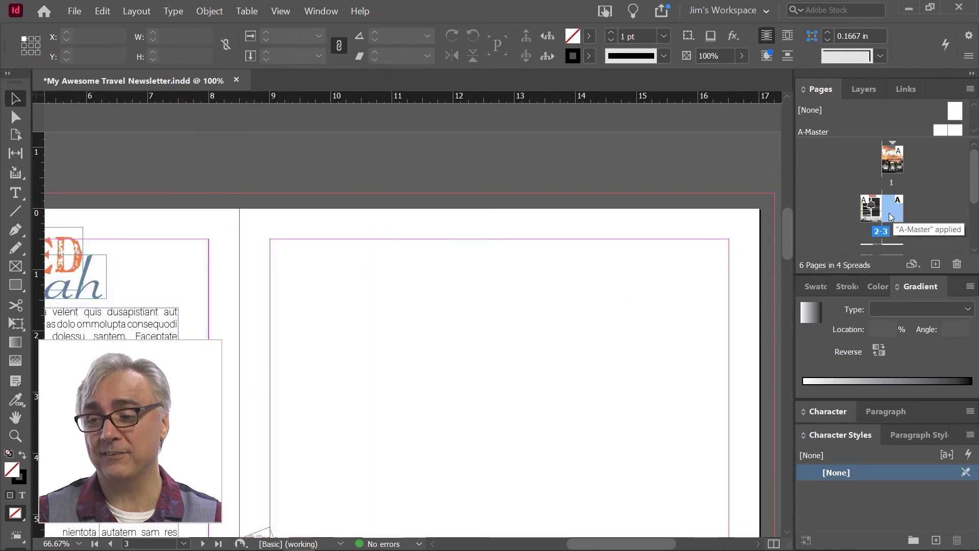
scroll(894, 215, "down", 1)
scroll(870, 227, "down", 1)
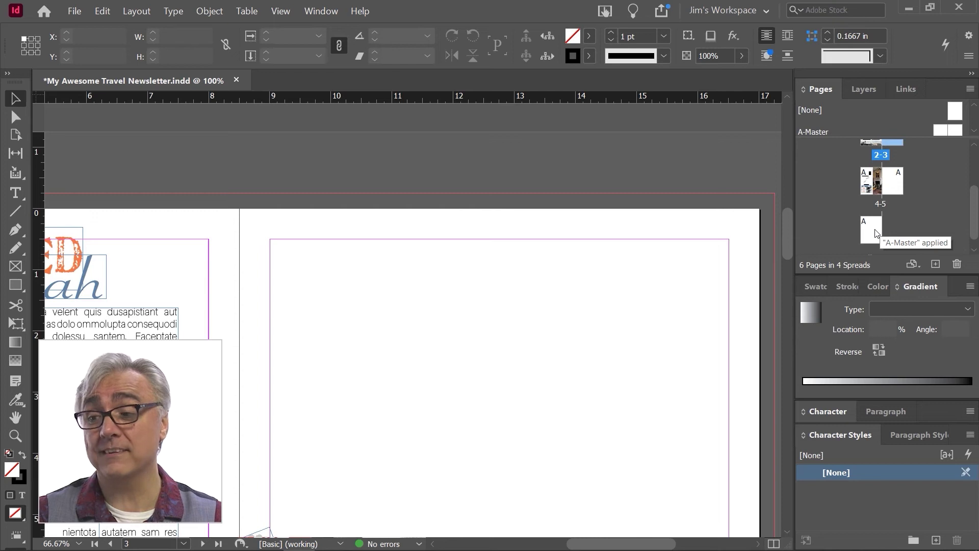
scroll(877, 215, "up", 2)
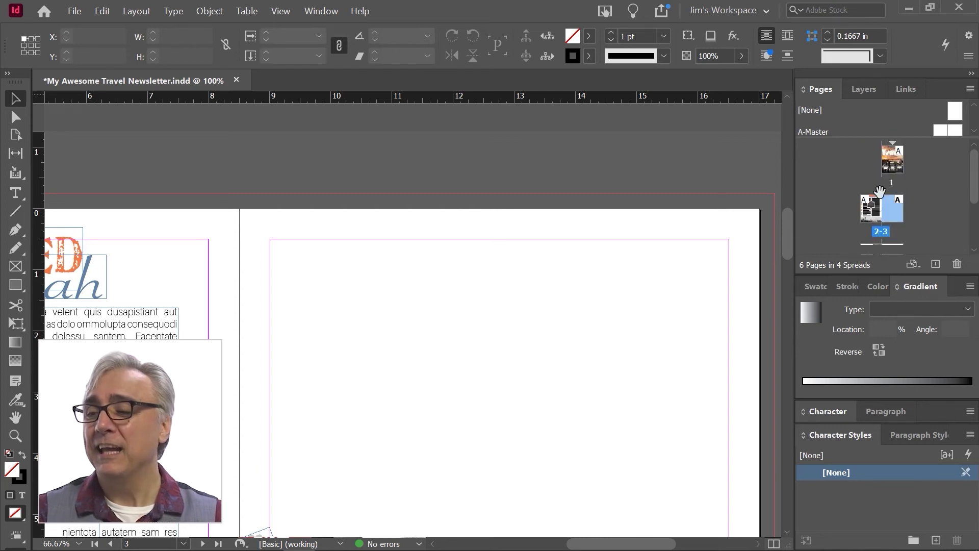
double_click(894, 164)
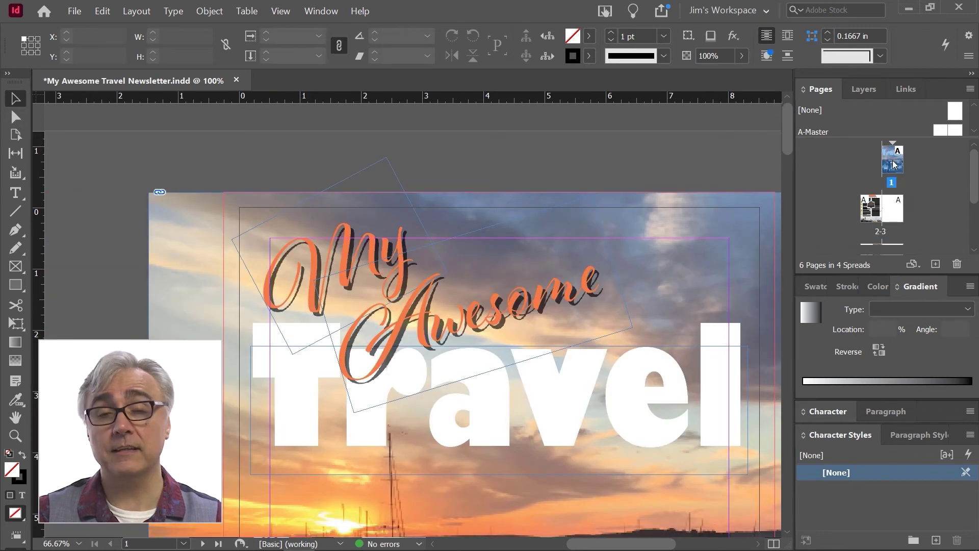
scroll(881, 219, "down", 3)
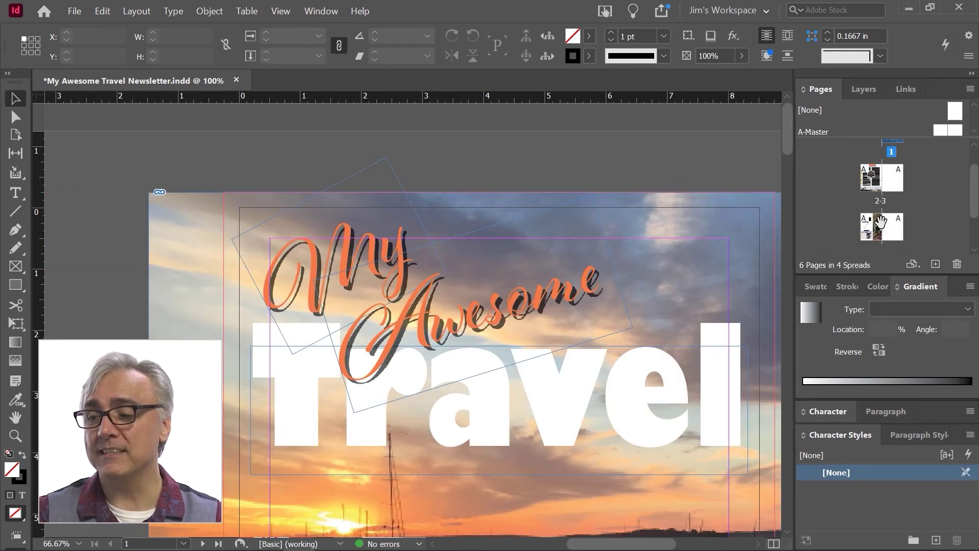
double_click(871, 188)
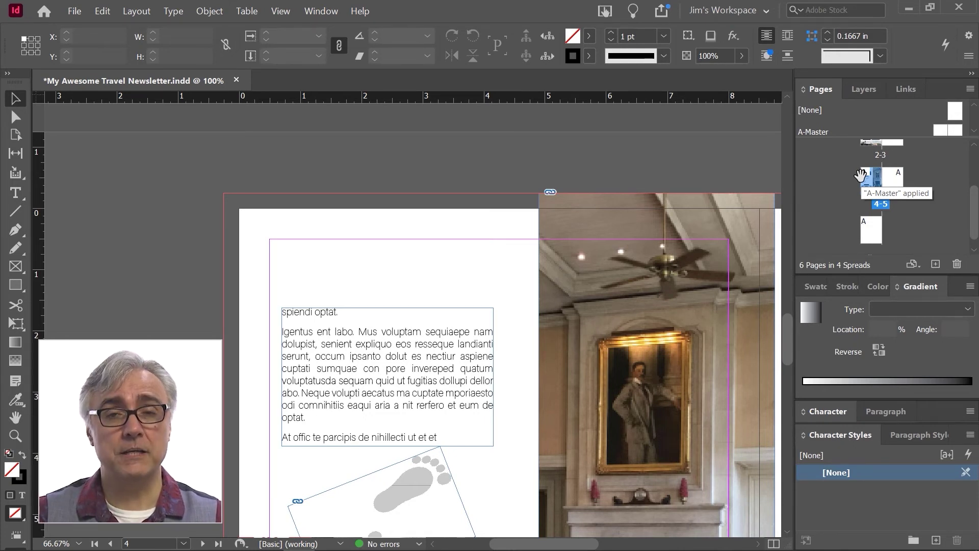
Delete the empty page 6, then page 5, confirming the warning about its objects.
left_click(868, 230)
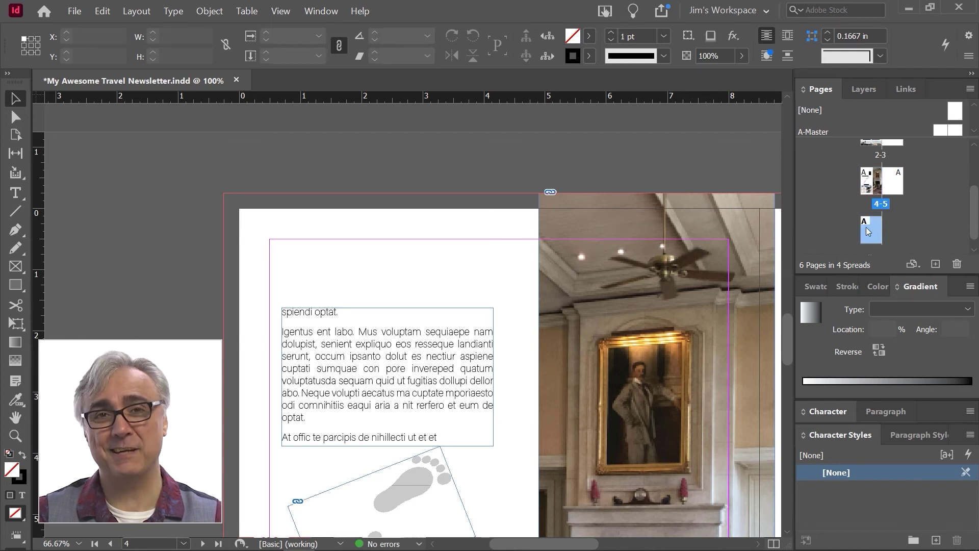
left_click(957, 264)
left_click(899, 224)
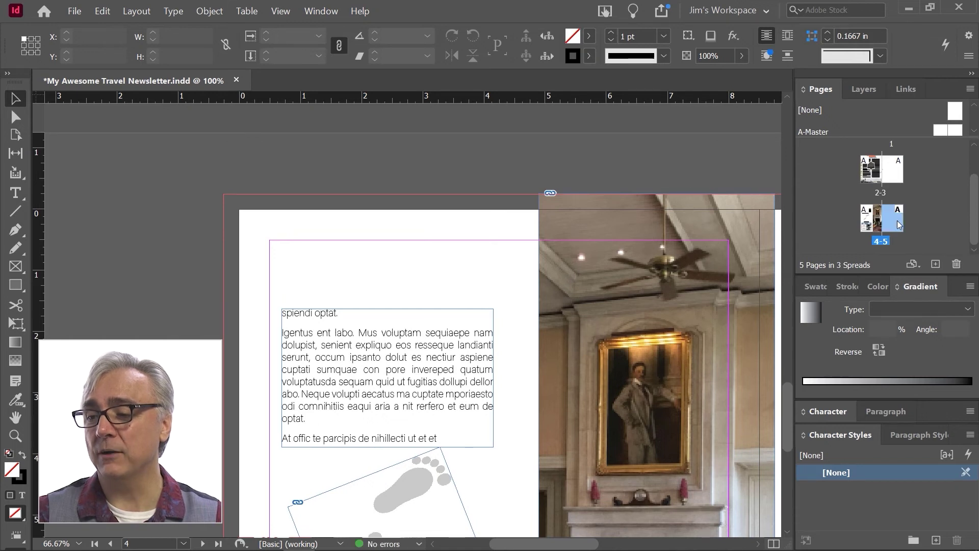
left_click(957, 264)
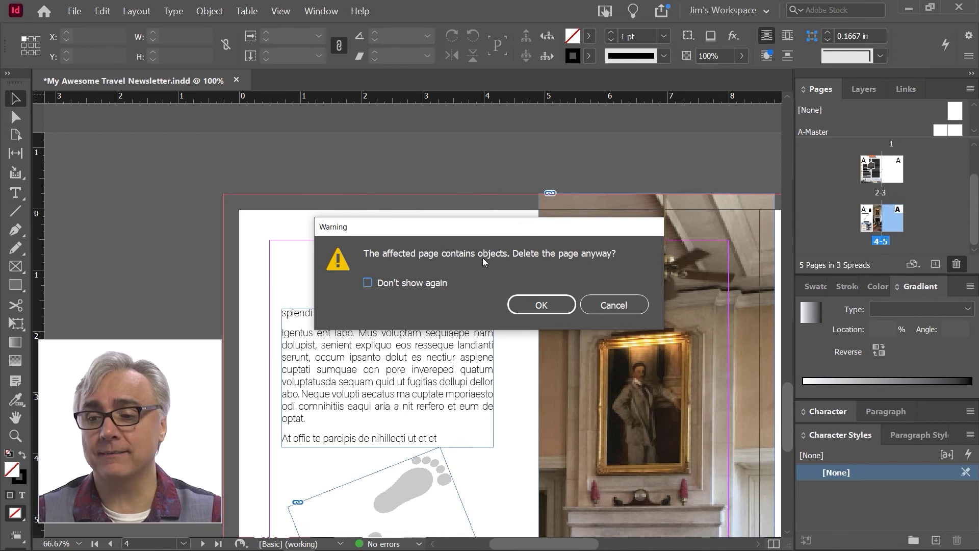
left_click(530, 309)
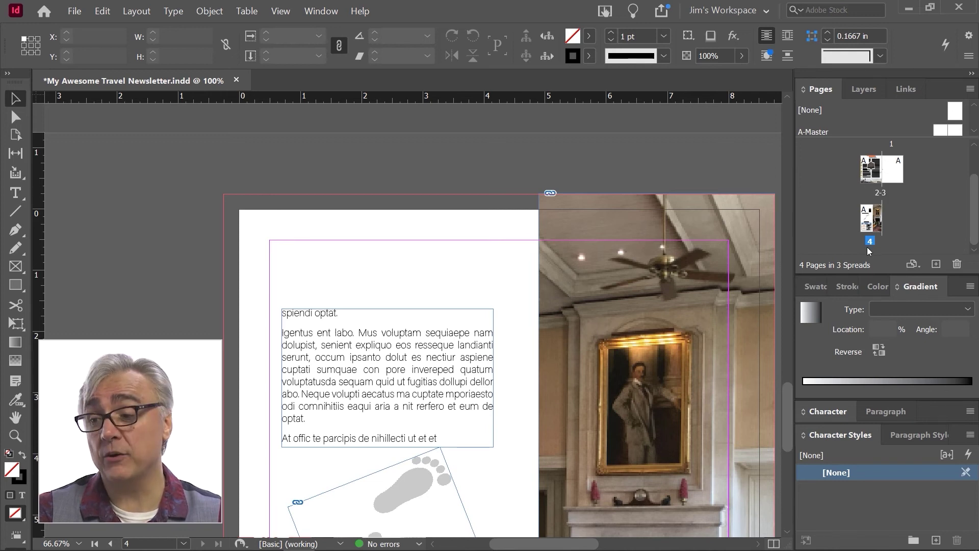
Delete page 3 through its context menu and confirm the warning.
left_click(895, 177)
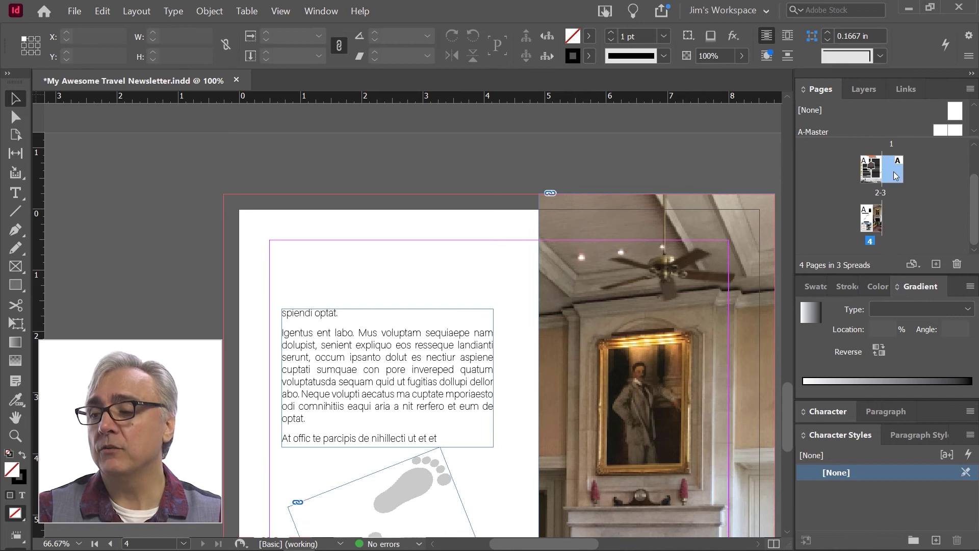
right_click(893, 178)
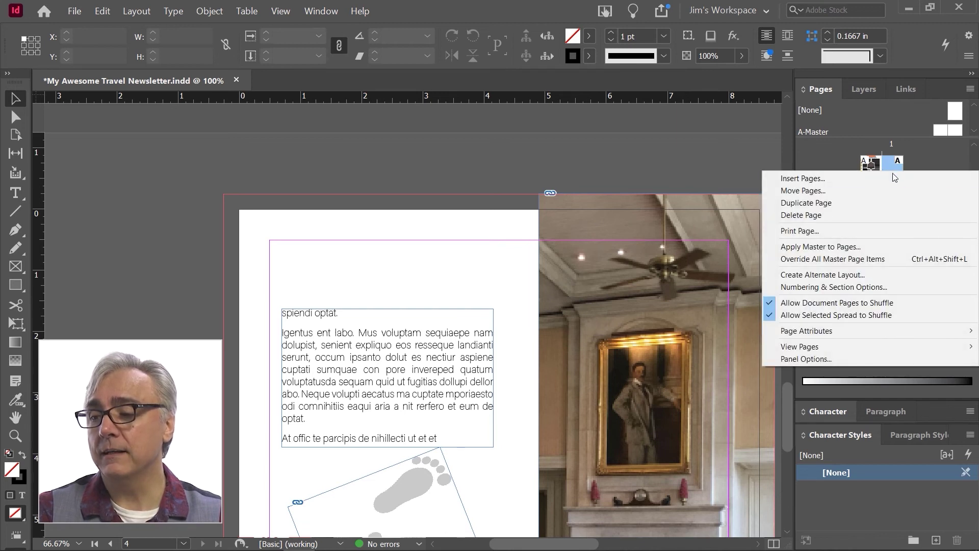
left_click(841, 215)
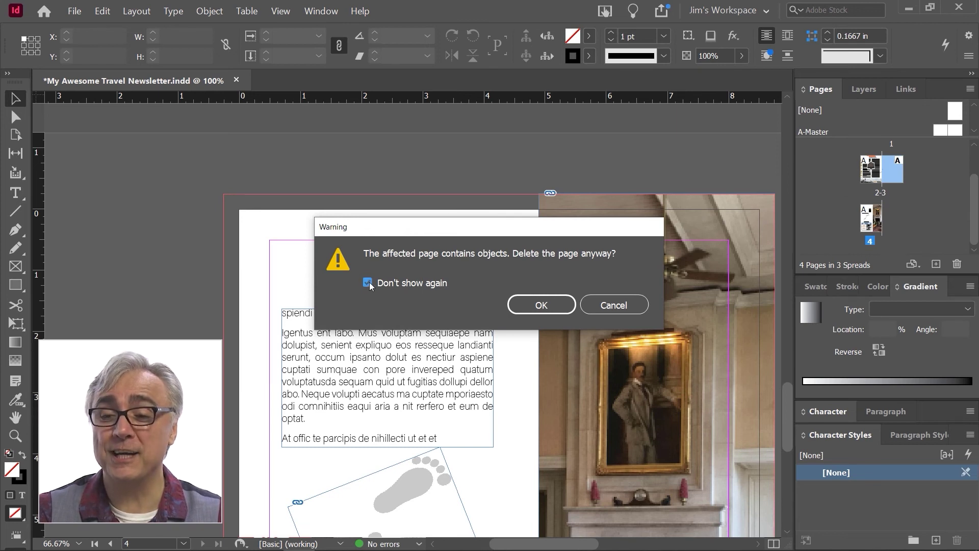
left_click(553, 306)
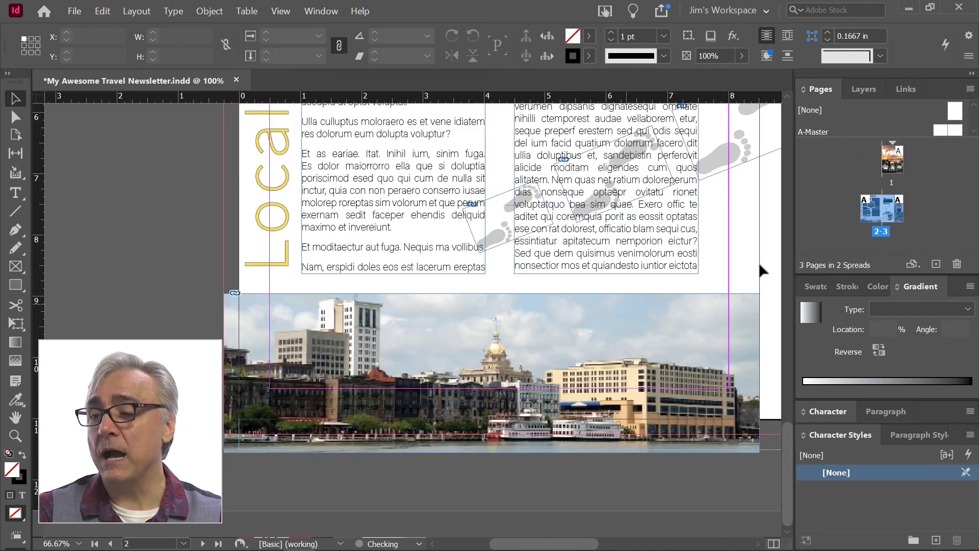